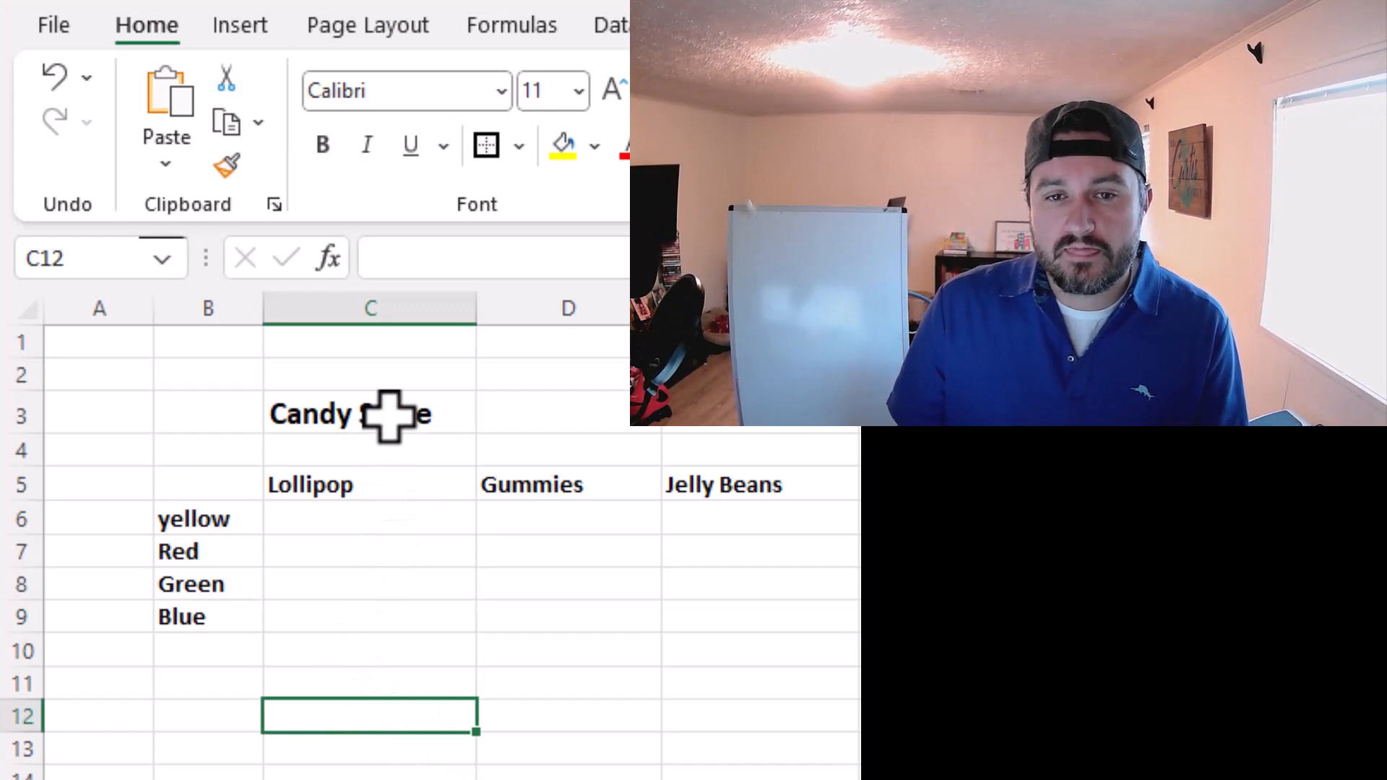
left_click(383, 414)
left_click(377, 767)
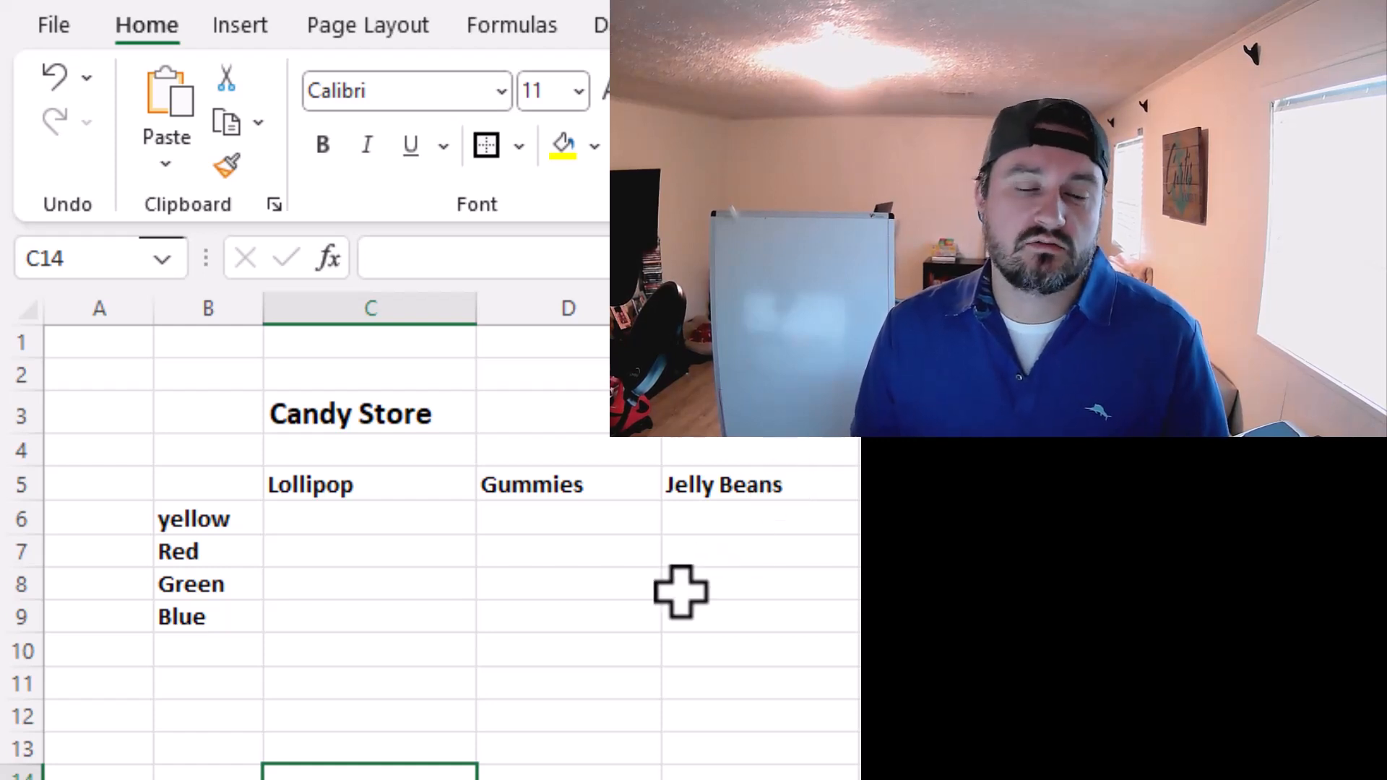
Enter the formula =CONCAT(B6," ",C5) in C6 to join the yellow label and the Lollipop header with a space
left_click(322, 522)
type("=CO")
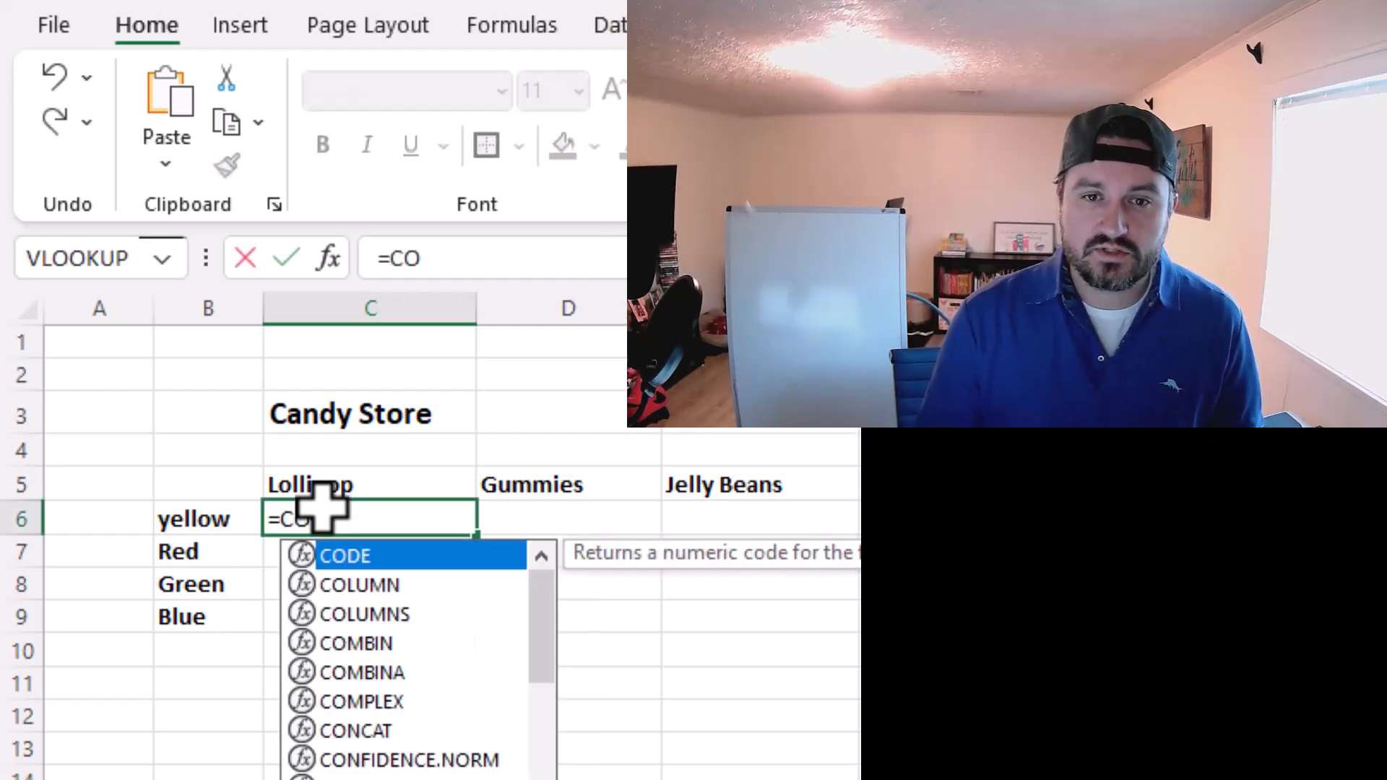
type("NC")
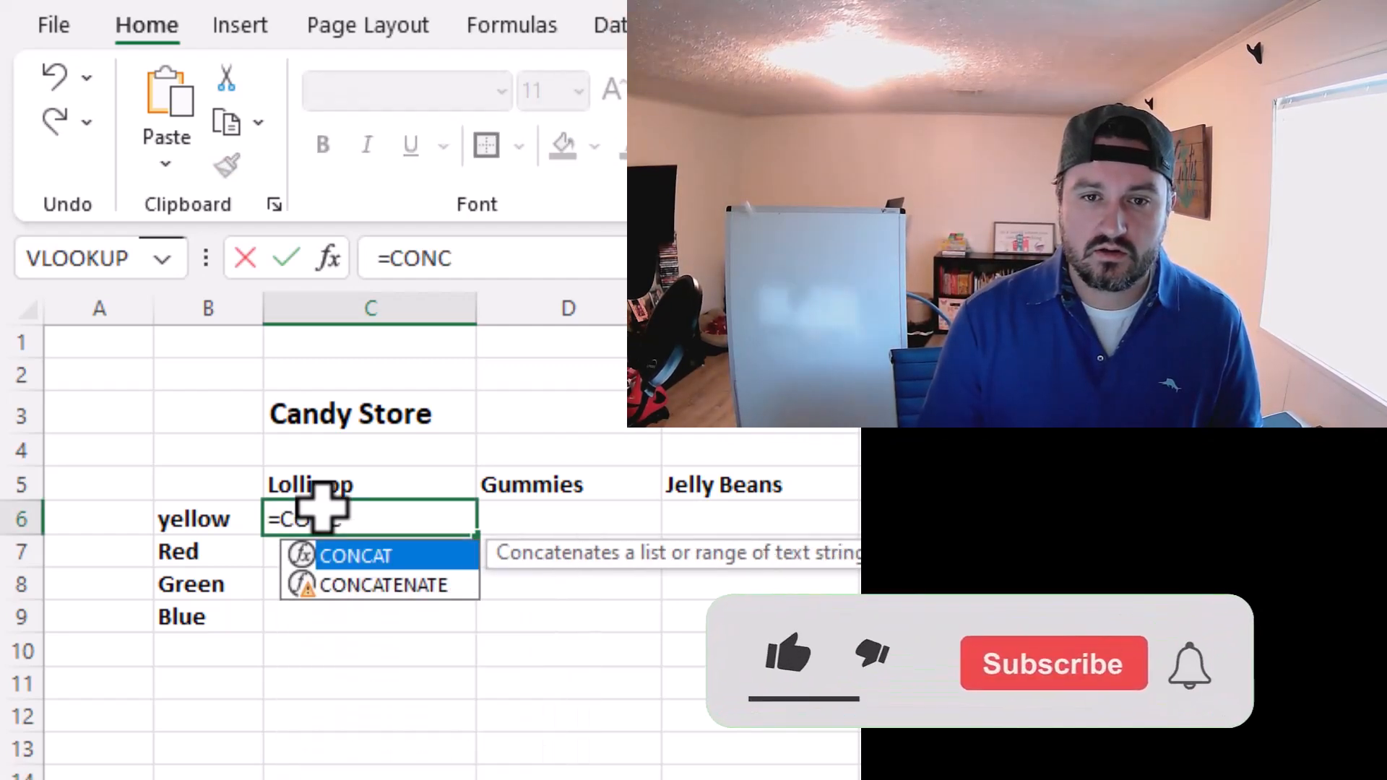
key("Tab")
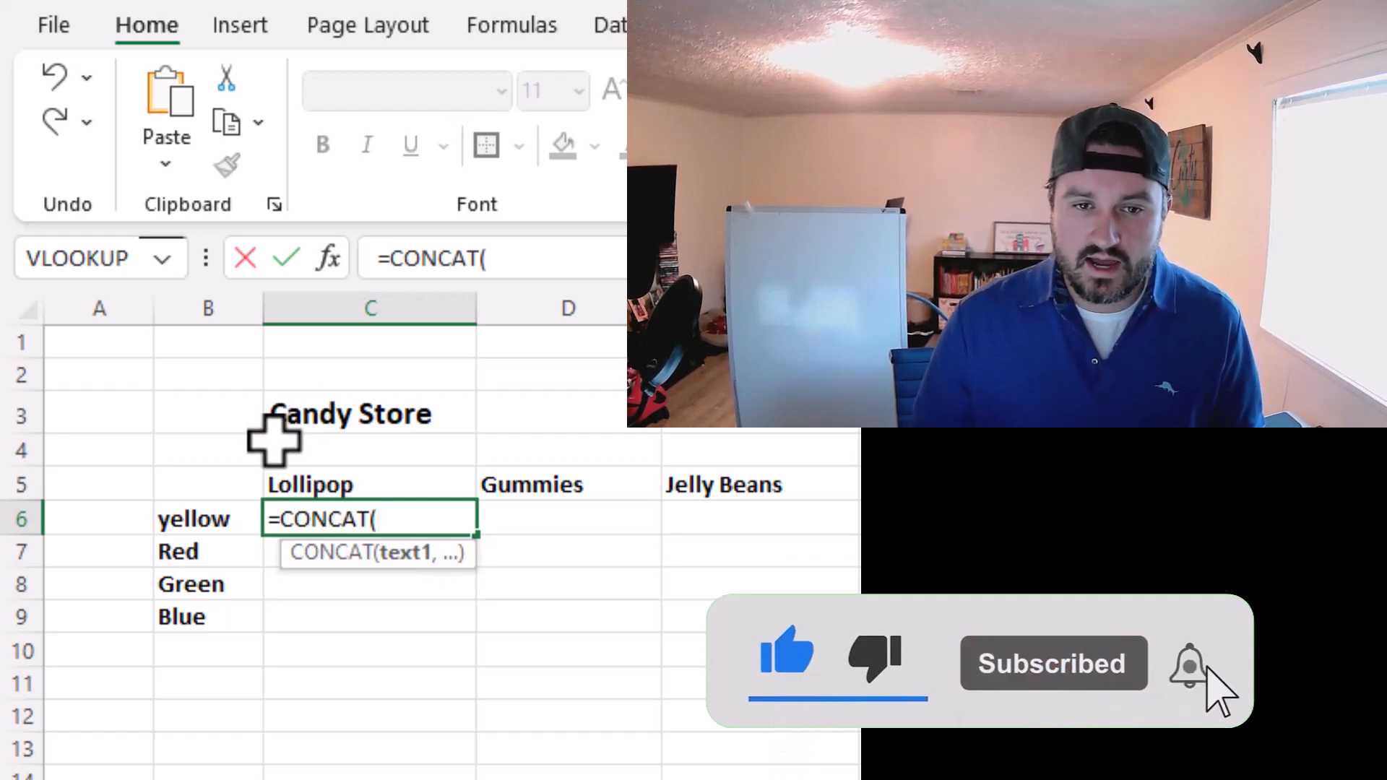
left_click(177, 521)
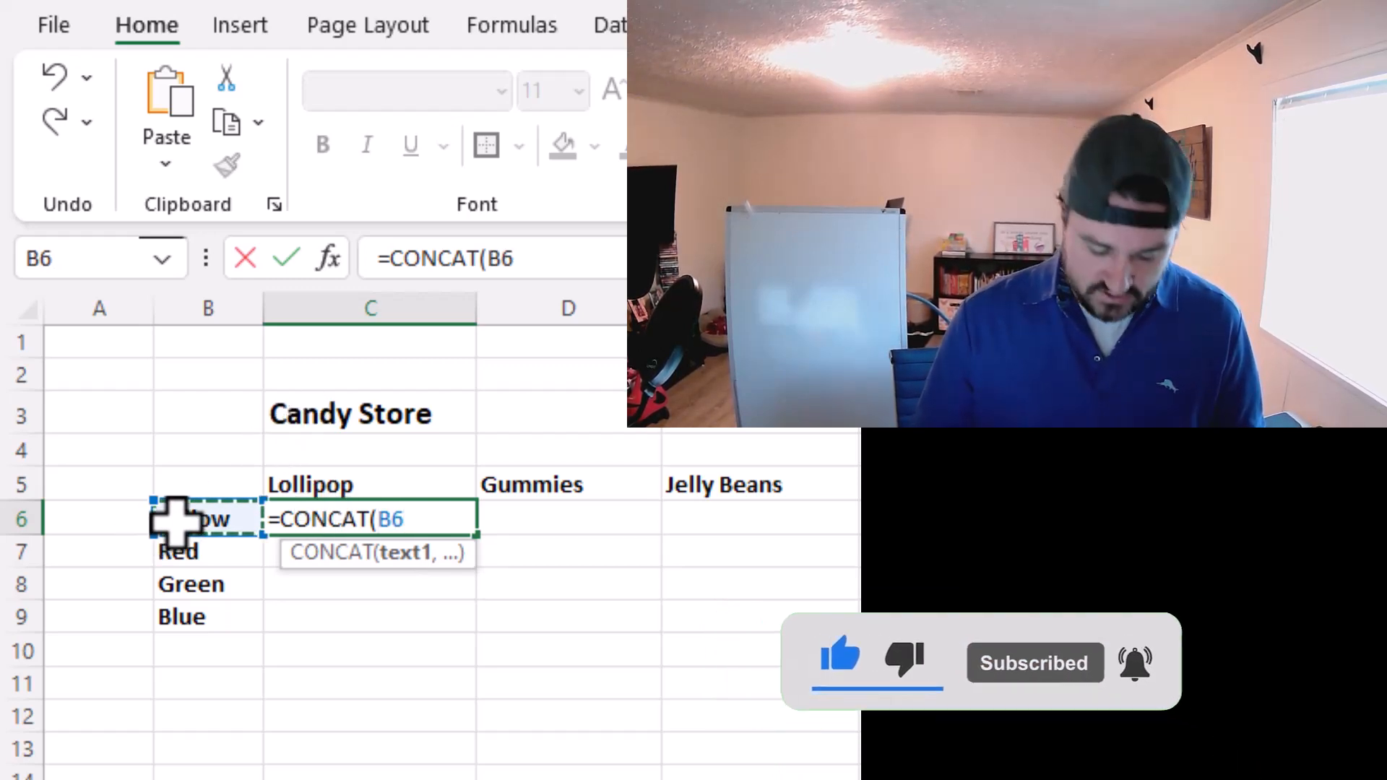
type(",")
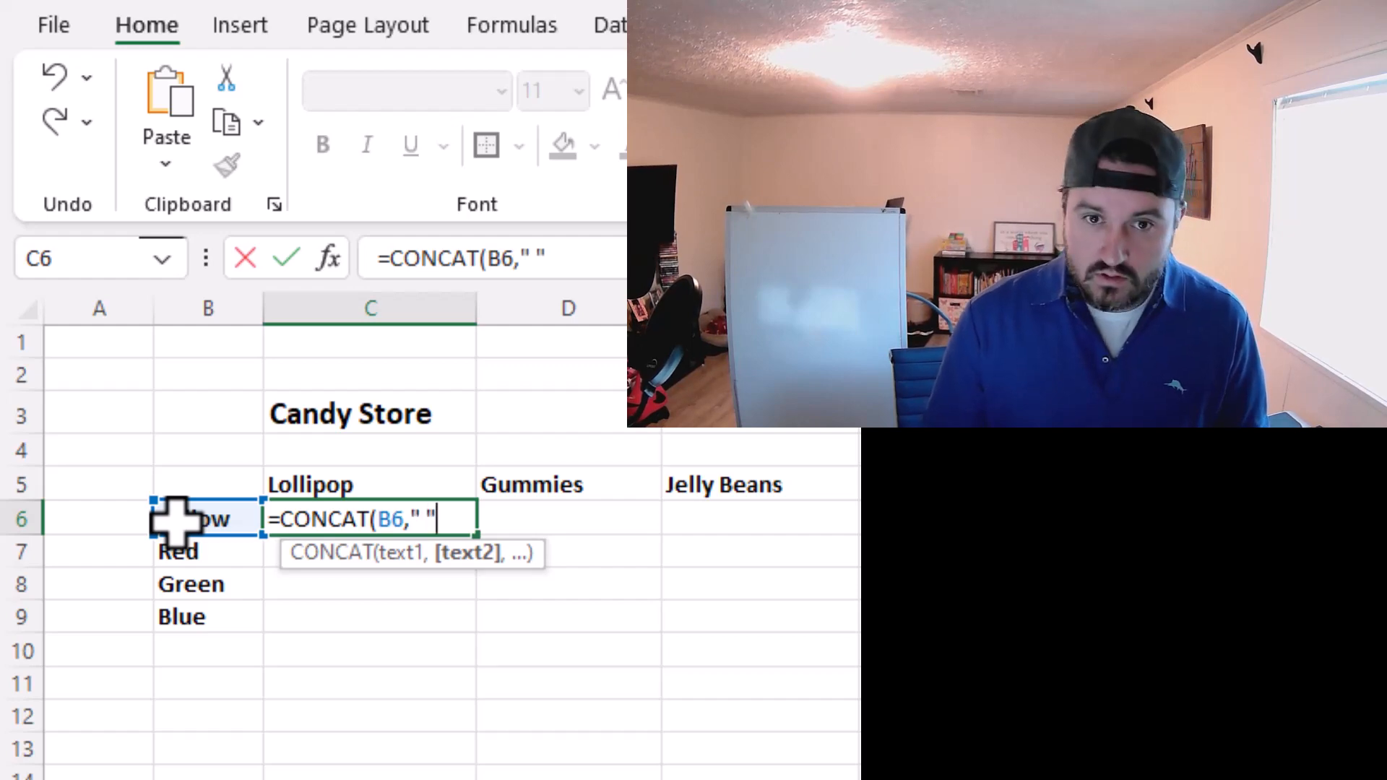
type("\" \",")
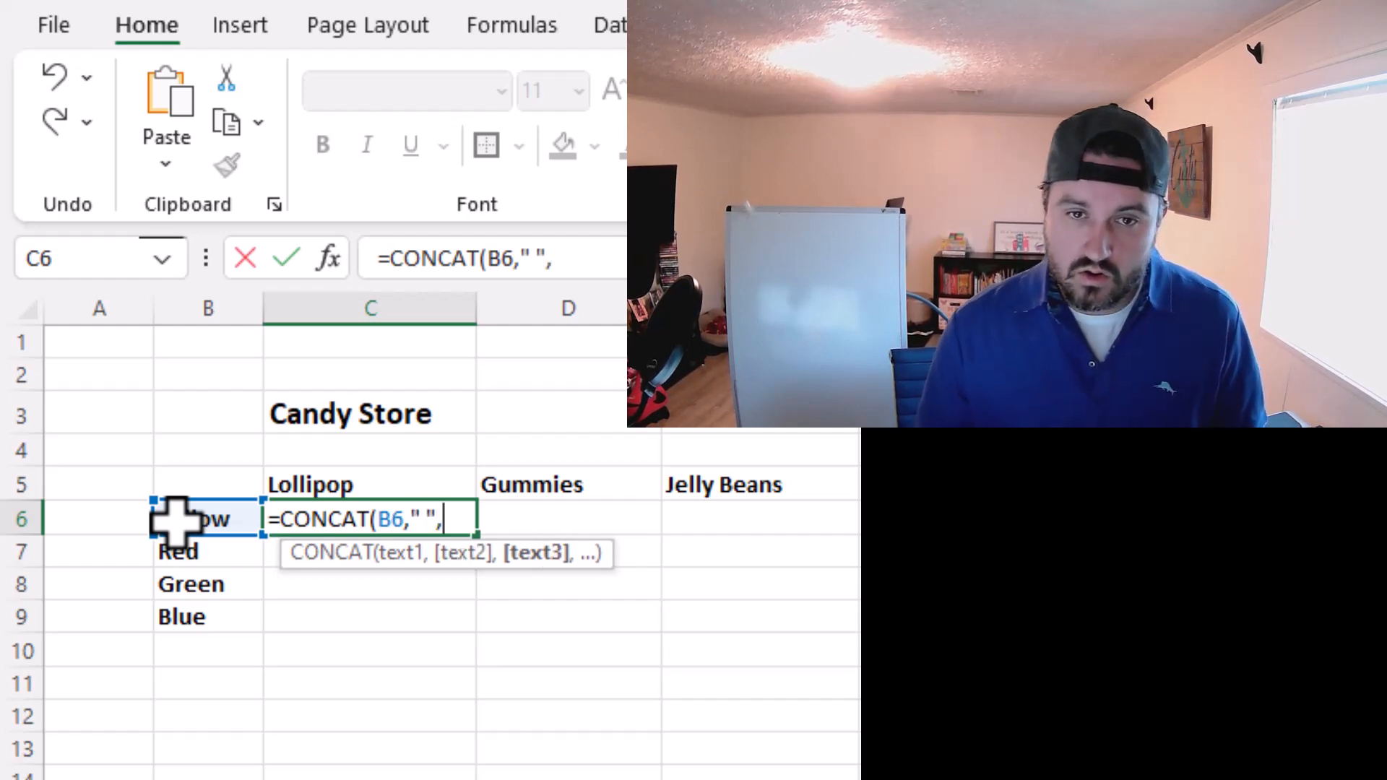
left_click(325, 483)
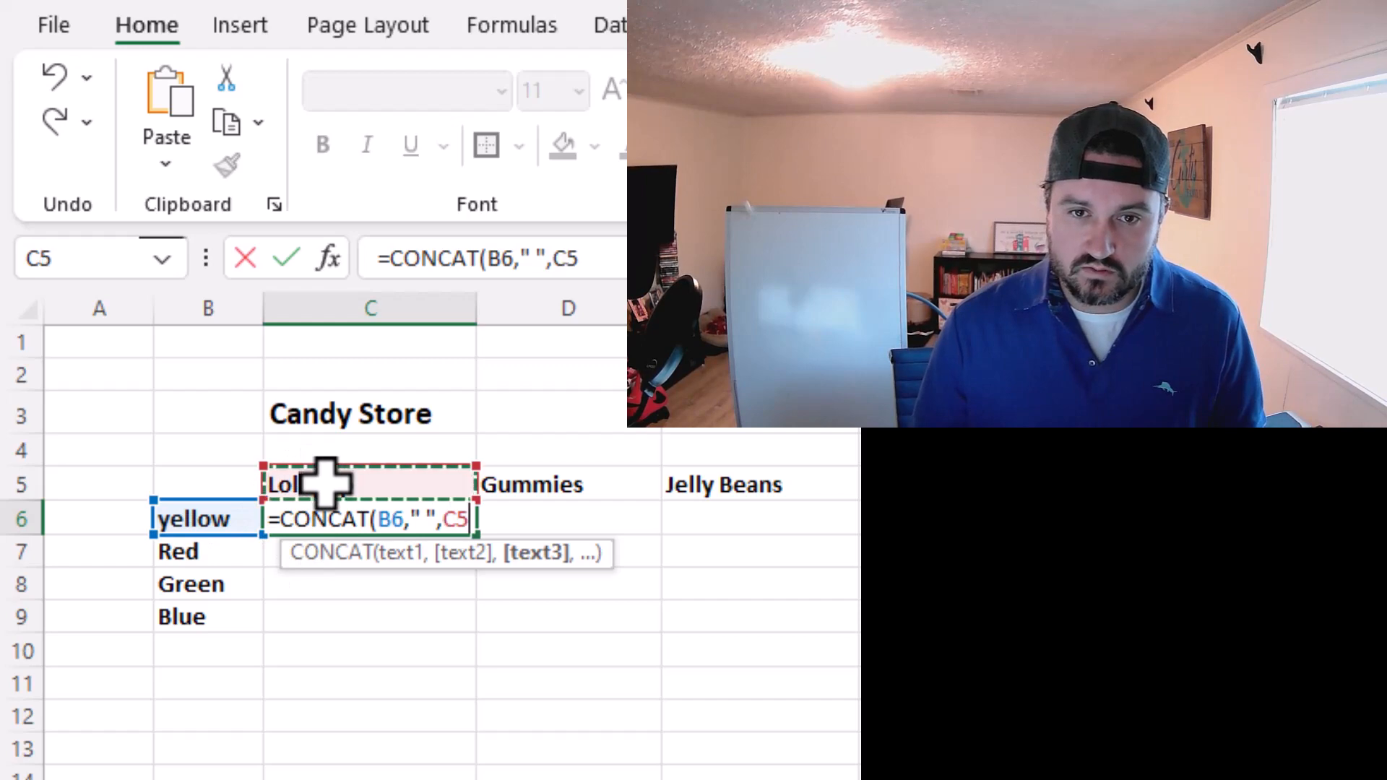
type(")")
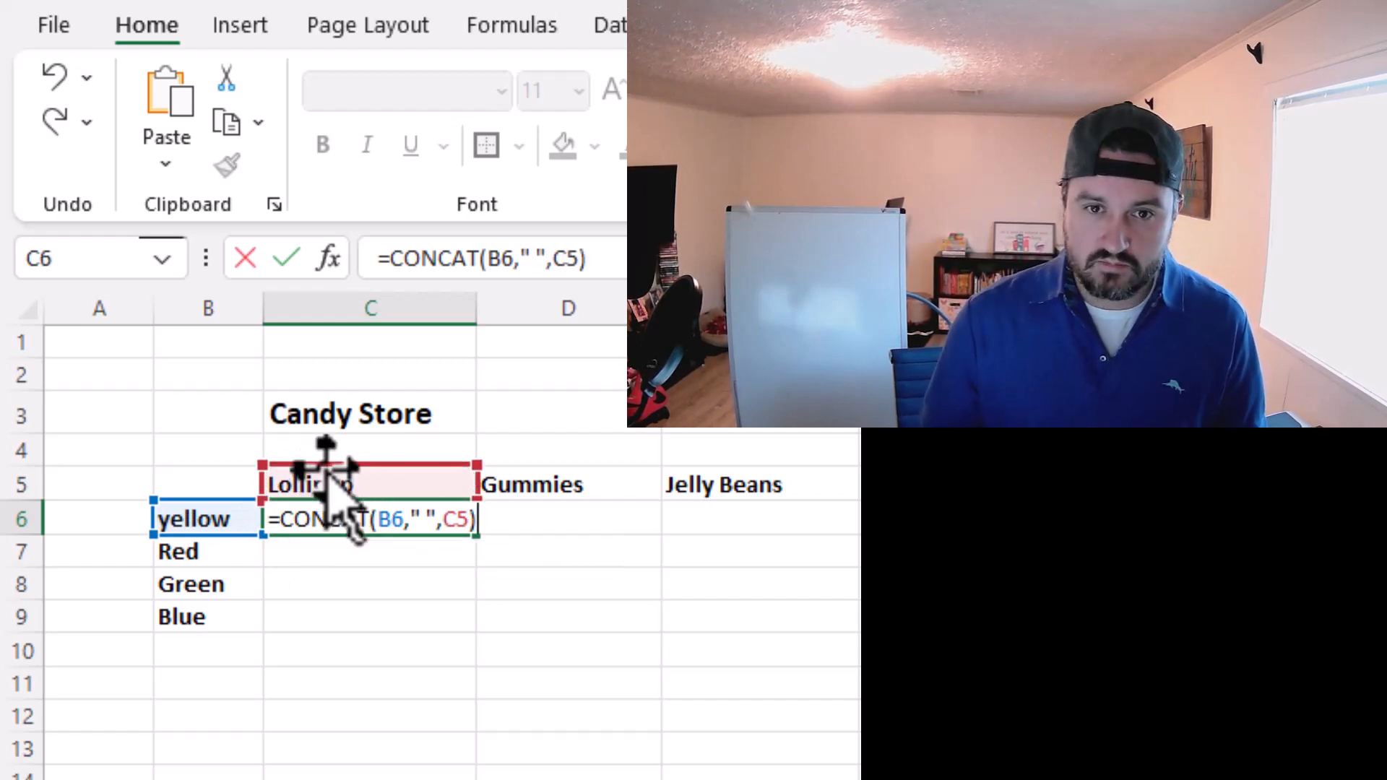
key("Return")
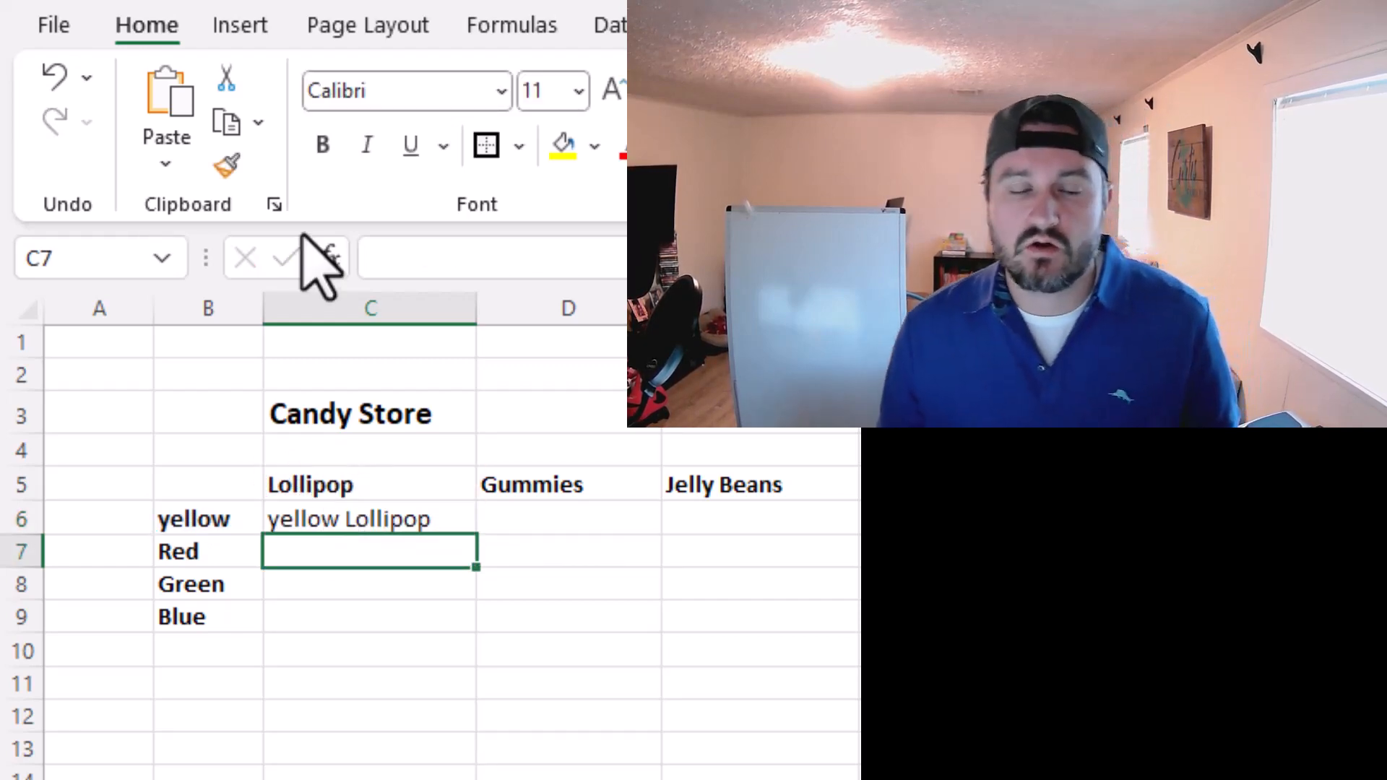
Try to copy the C6 formula across to D6:E6, and fit column D to its contents
left_click(450, 519)
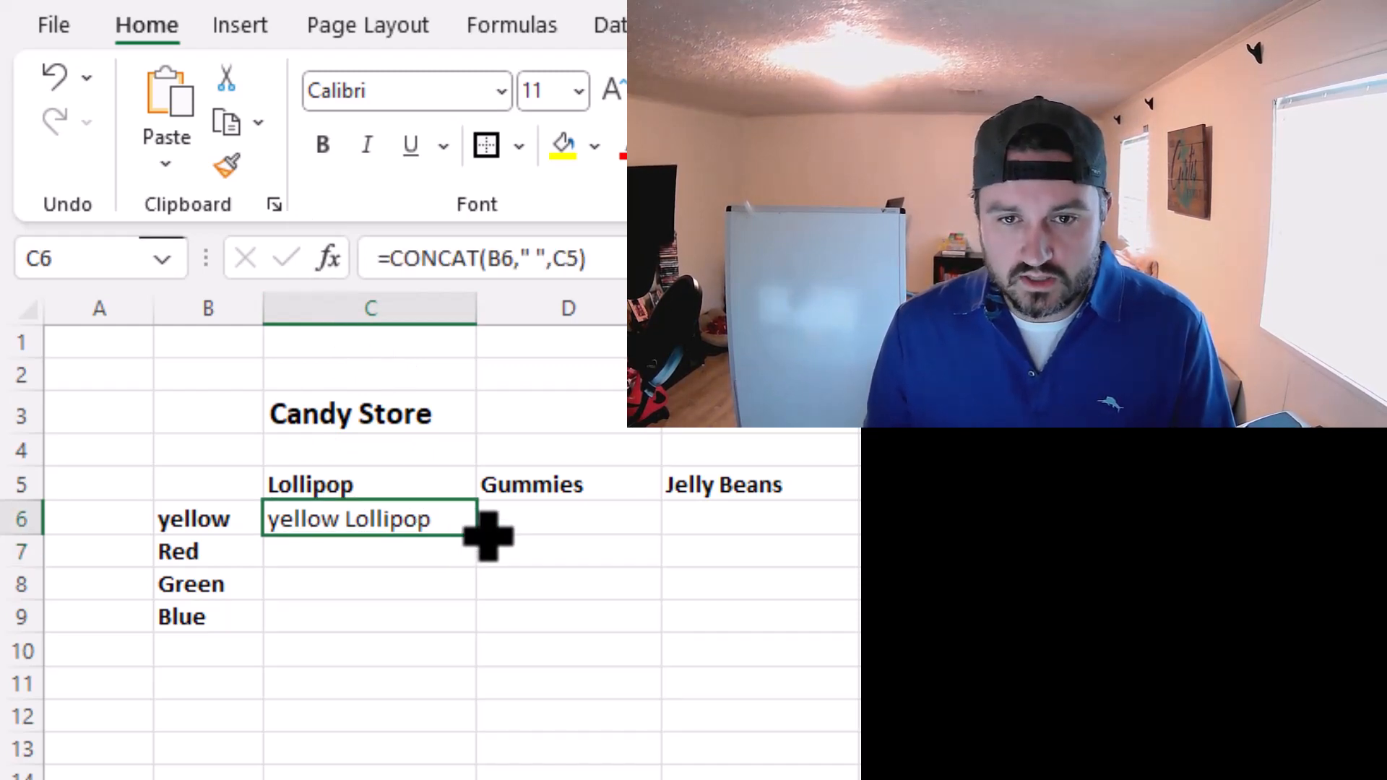
left_click_drag(489, 533, 771, 520)
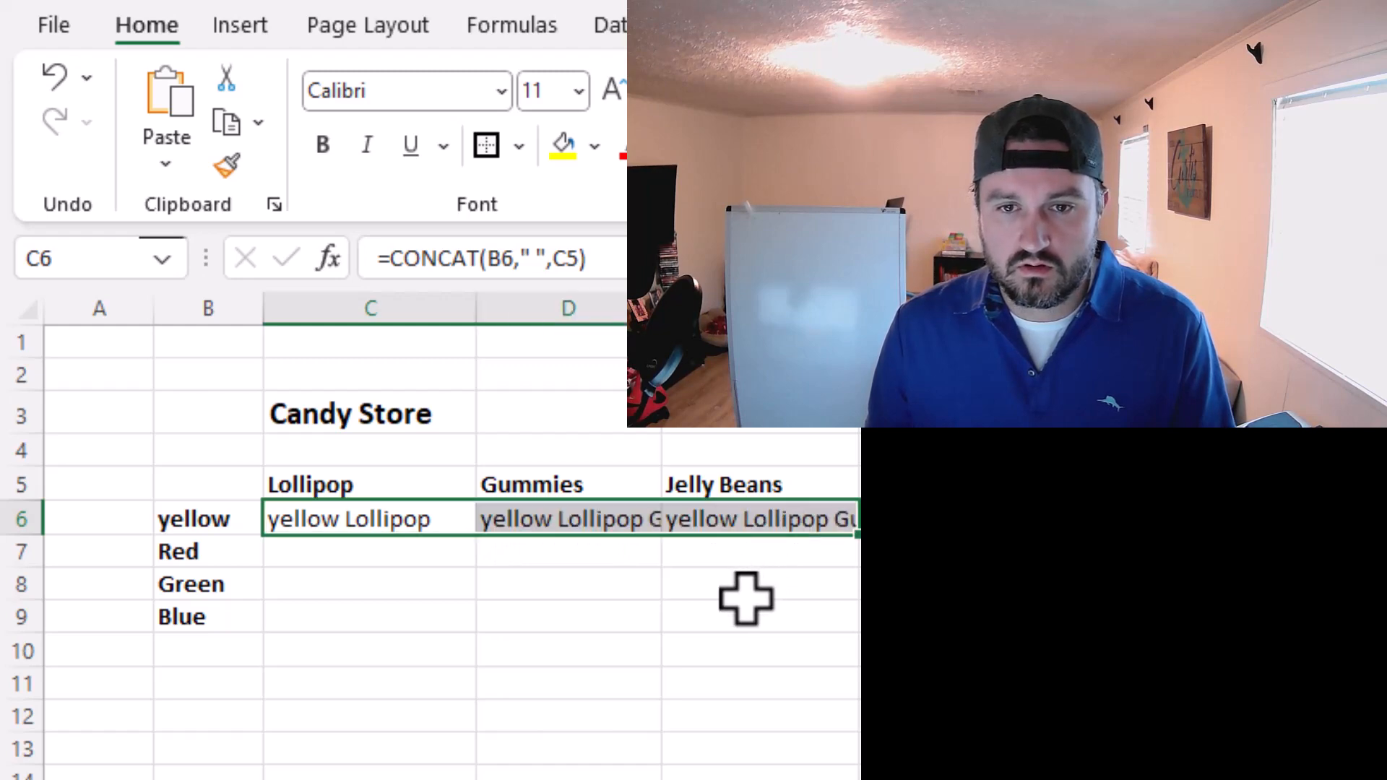
double_click(661, 312)
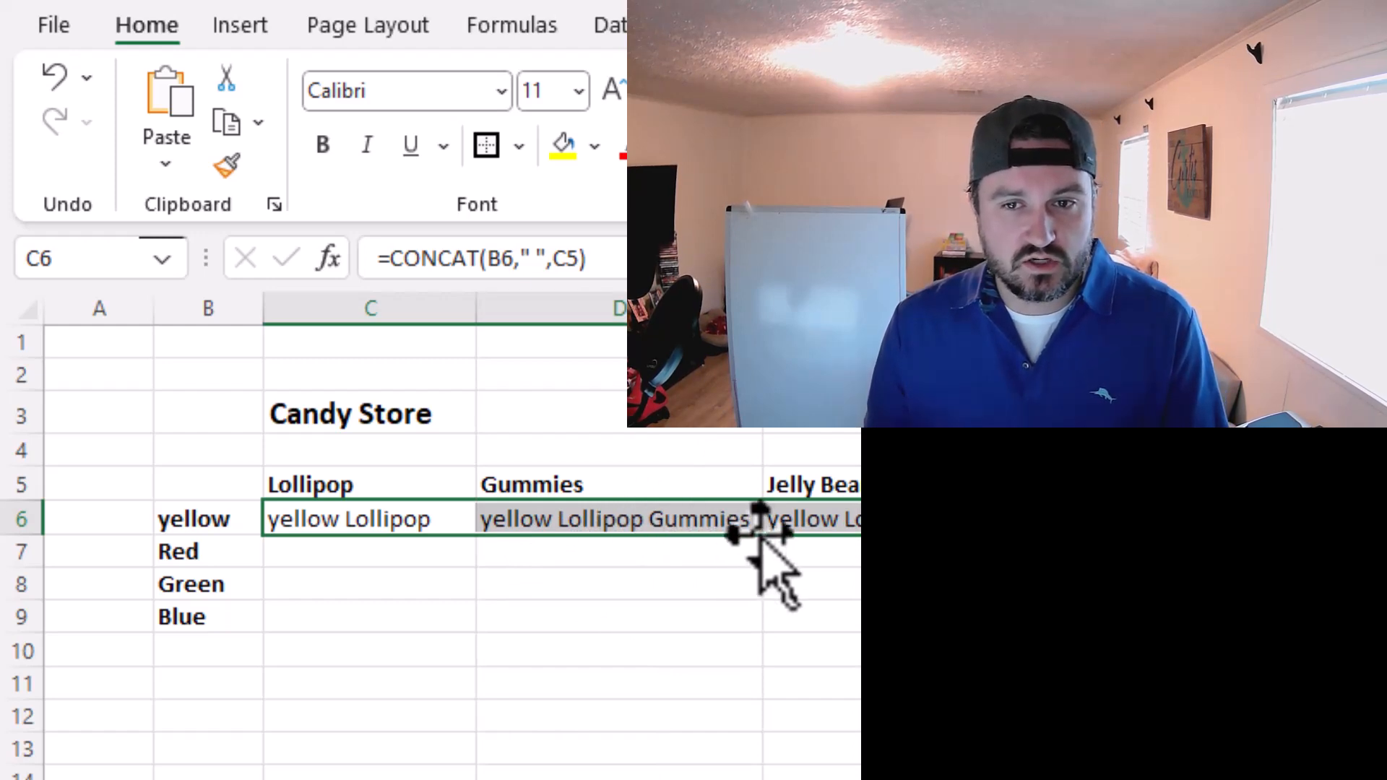
Clear the copied formulas from D6:E6
left_click_drag(795, 518, 643, 527)
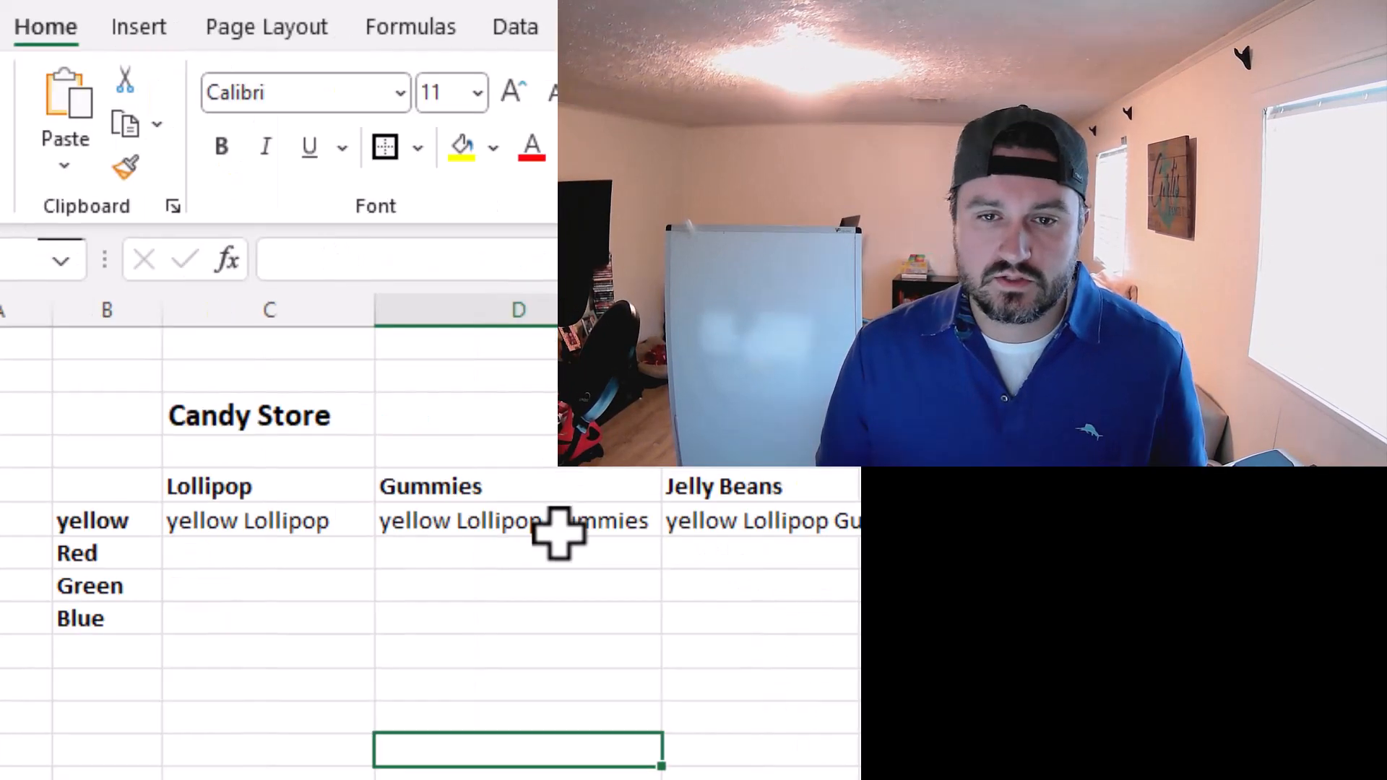
left_click_drag(761, 511, 554, 521)
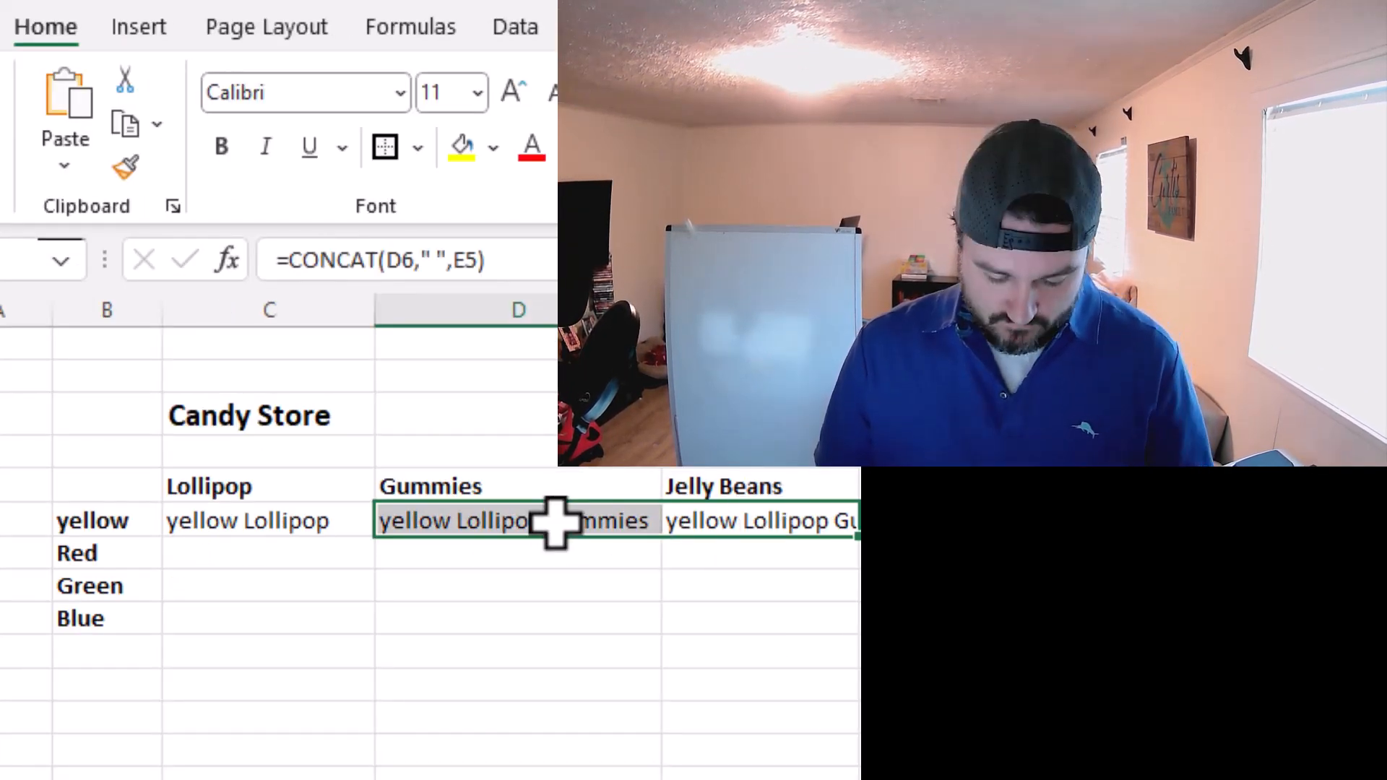
key("Delete")
Edit the C6 formula to =CONCAT($B6," ",C$5), locking the color column and the candy header row
left_click(212, 522)
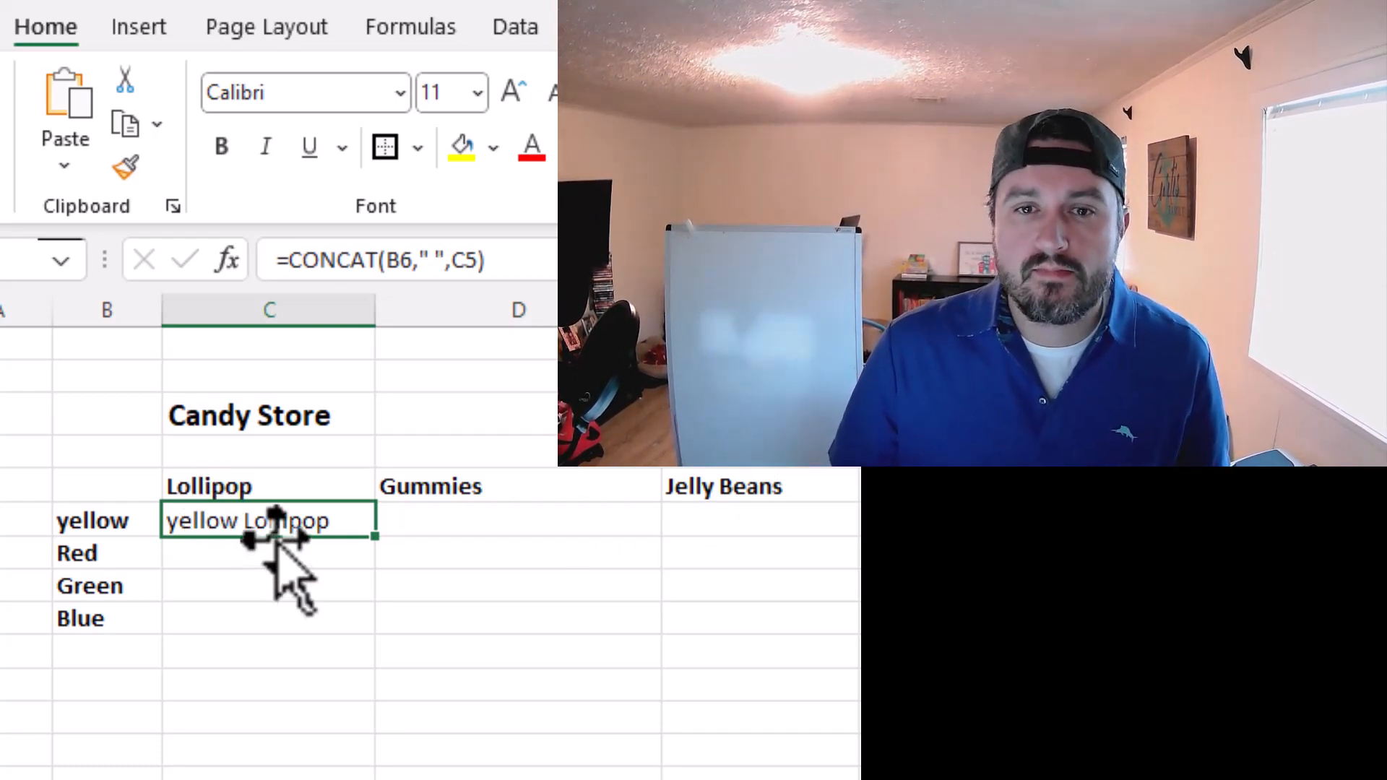
left_click(389, 260)
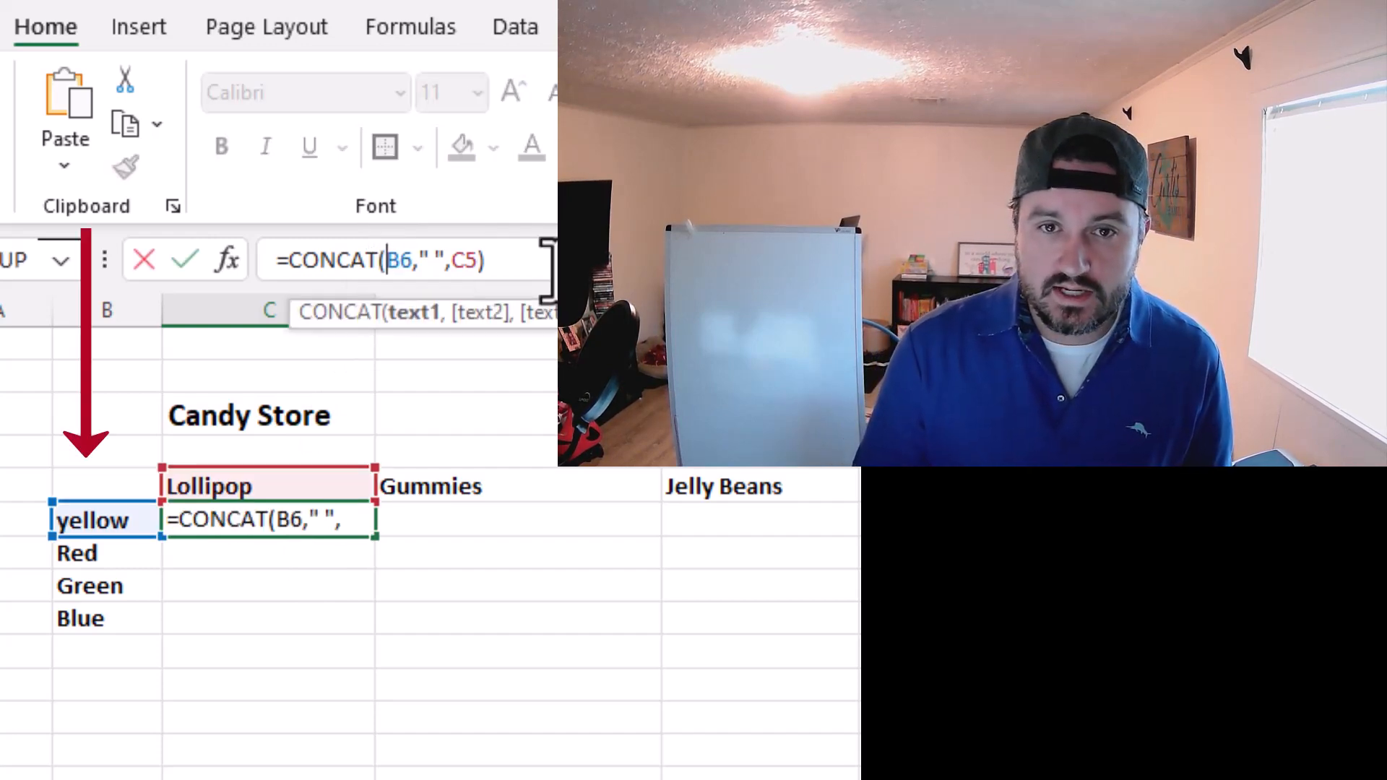
type("$")
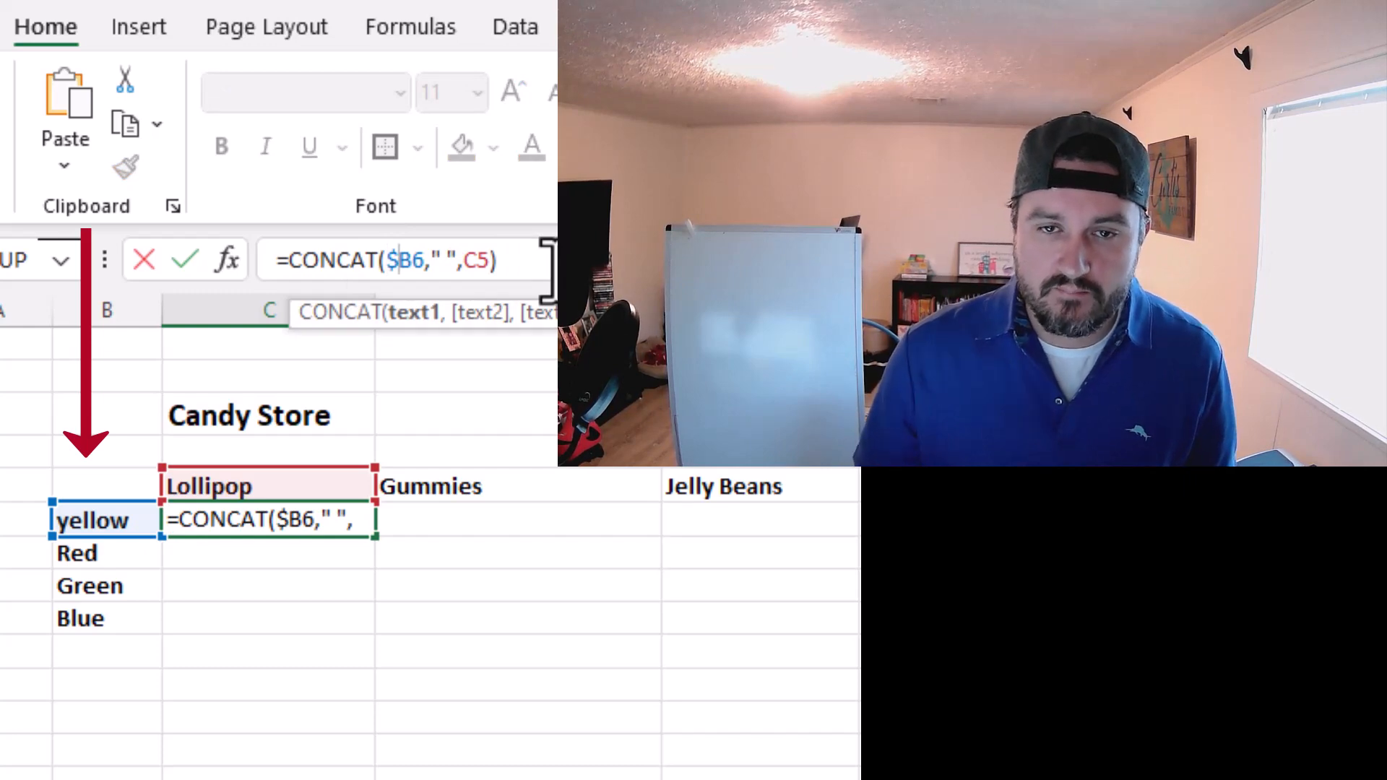
left_click(475, 264)
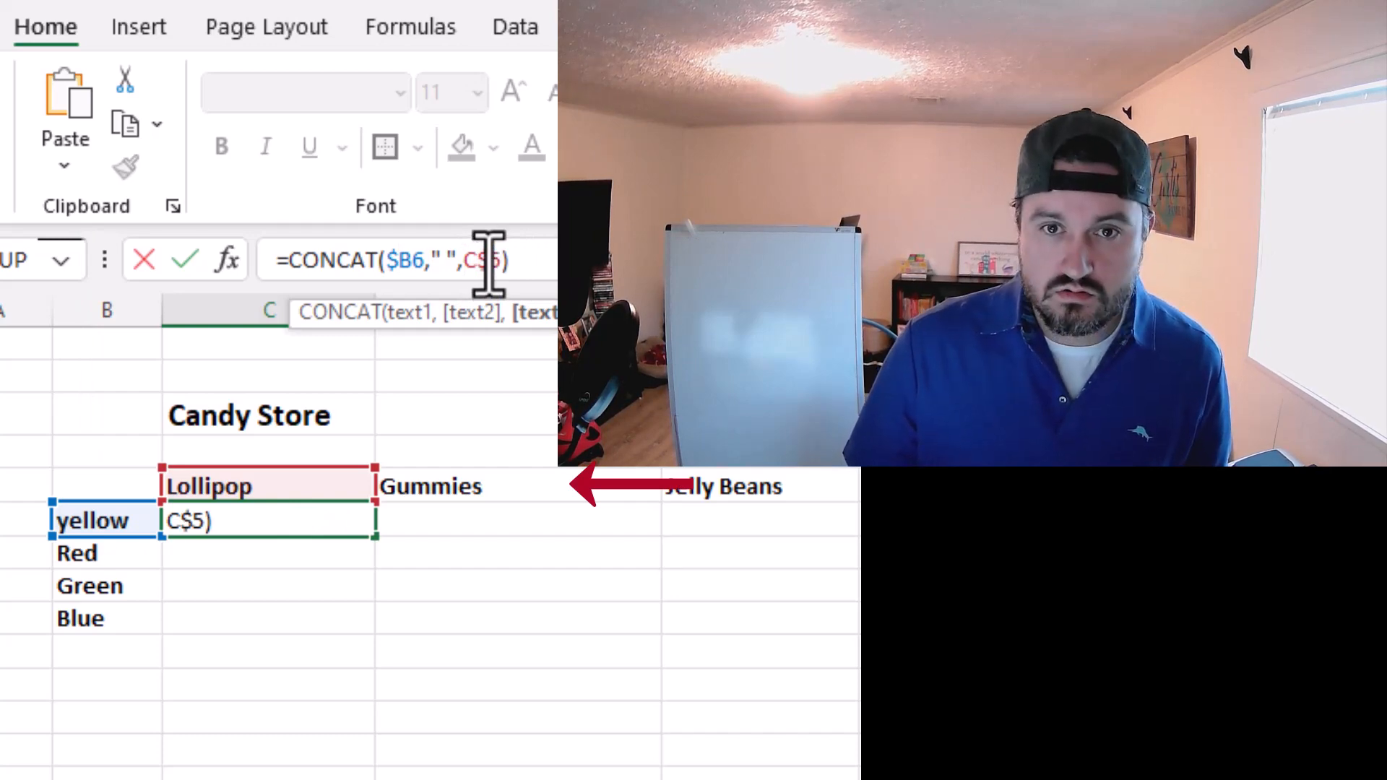
type("$")
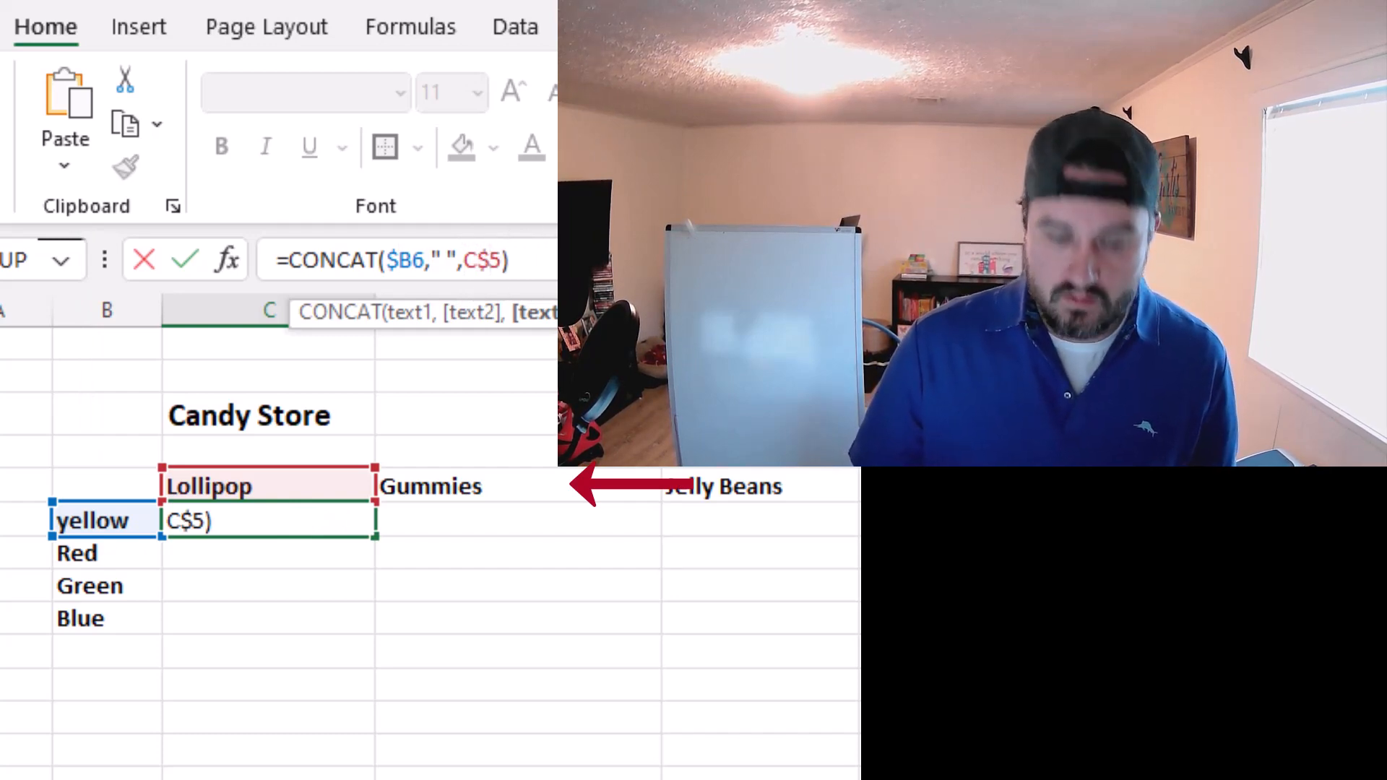
key("Return")
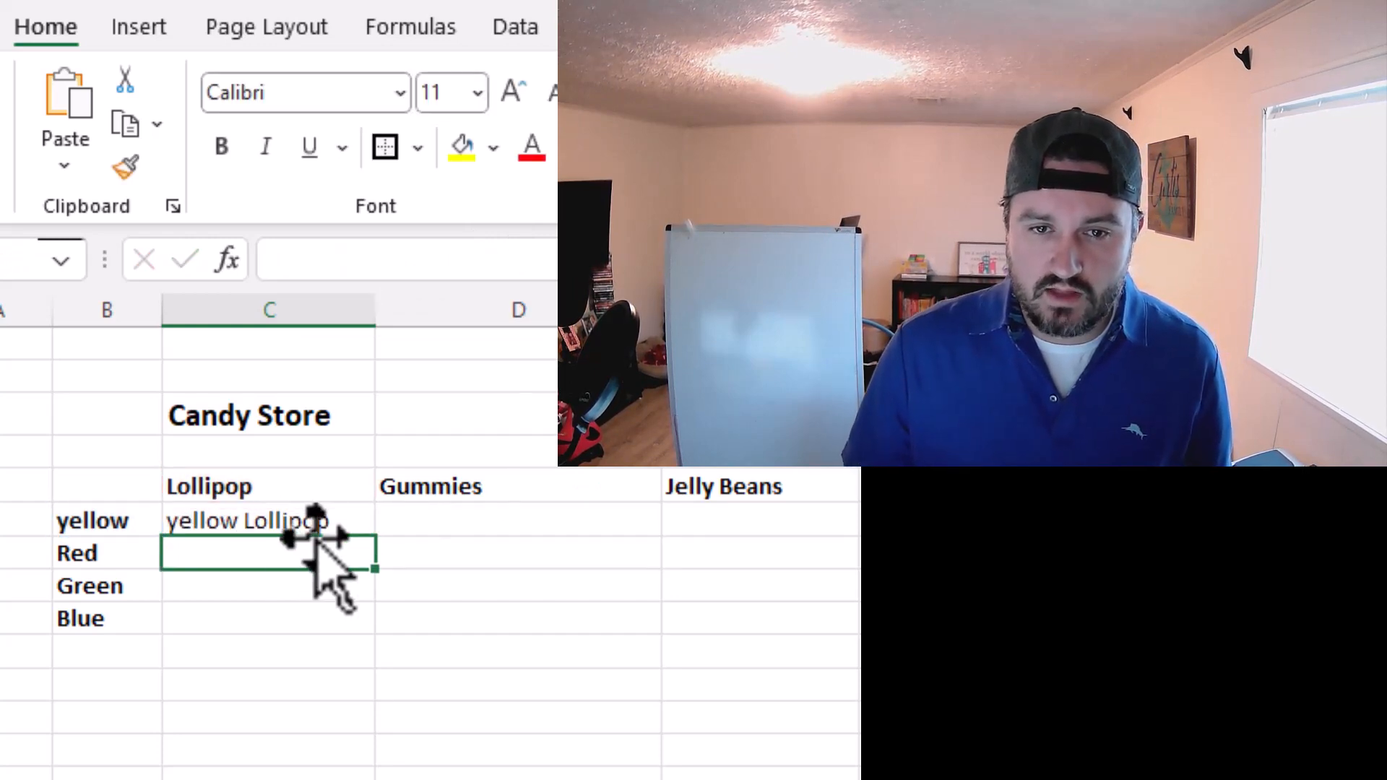
Copy the C6 formula across to D6:E6 and autofit the column widths of the filled cells
left_click(361, 521)
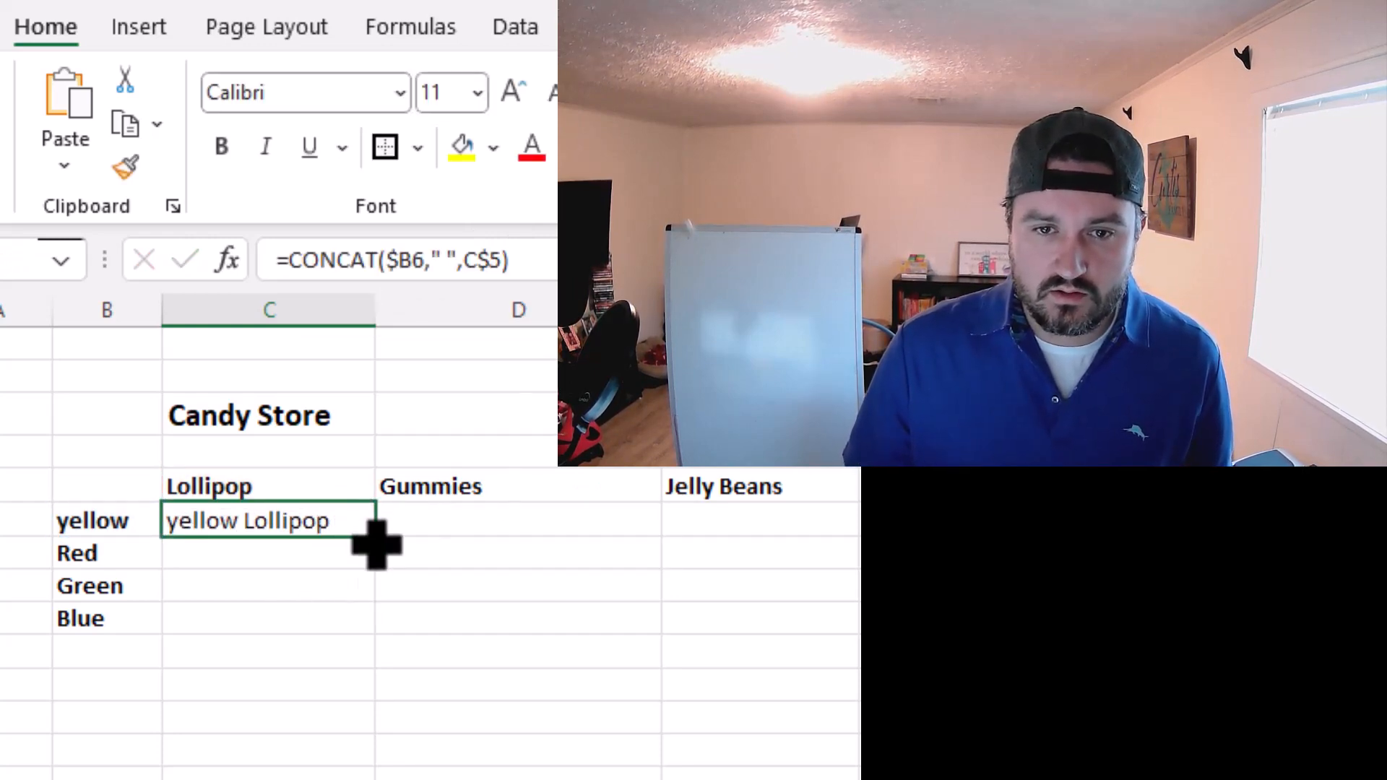
left_click_drag(381, 542, 787, 518)
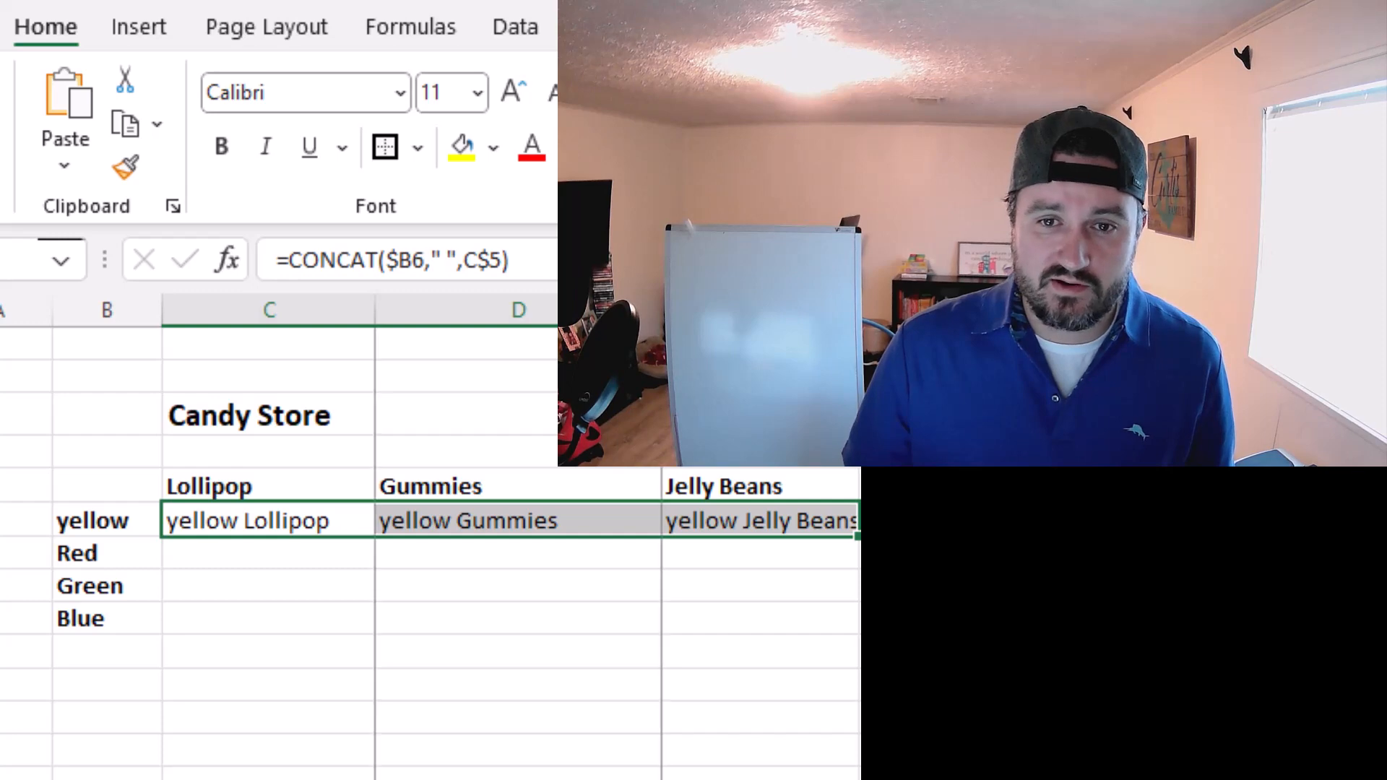
key("alt+h")
key("o")
key("i")
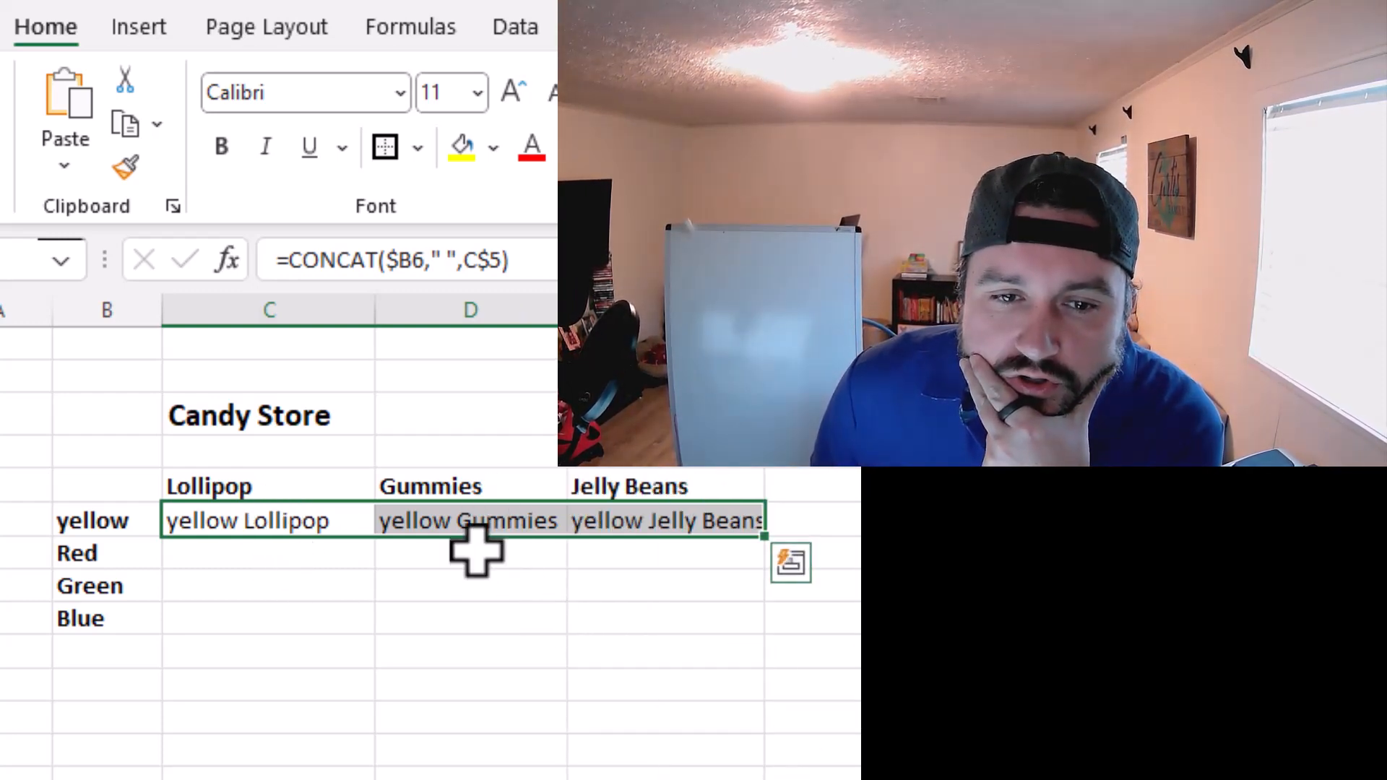
Fill the empty cell D8 with yellow
left_click(447, 587)
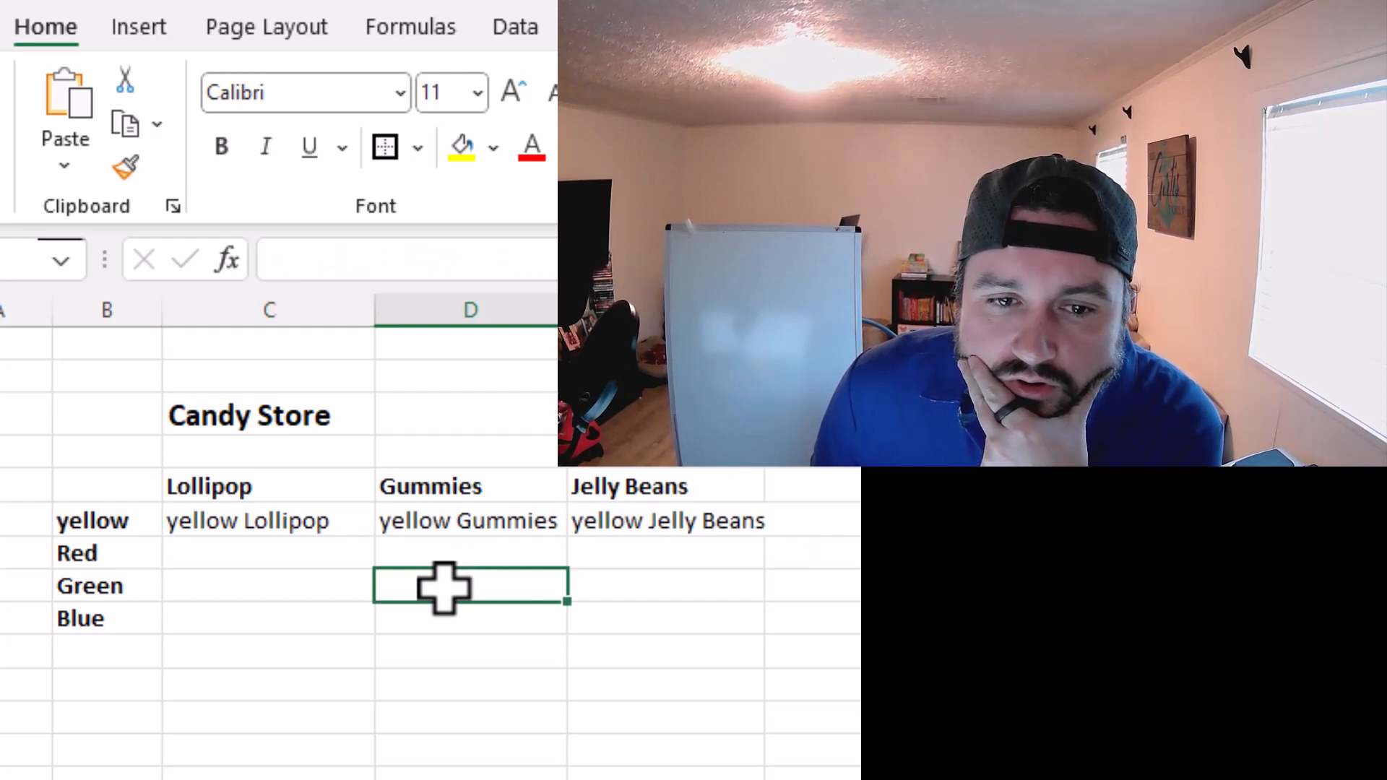
left_click(459, 144)
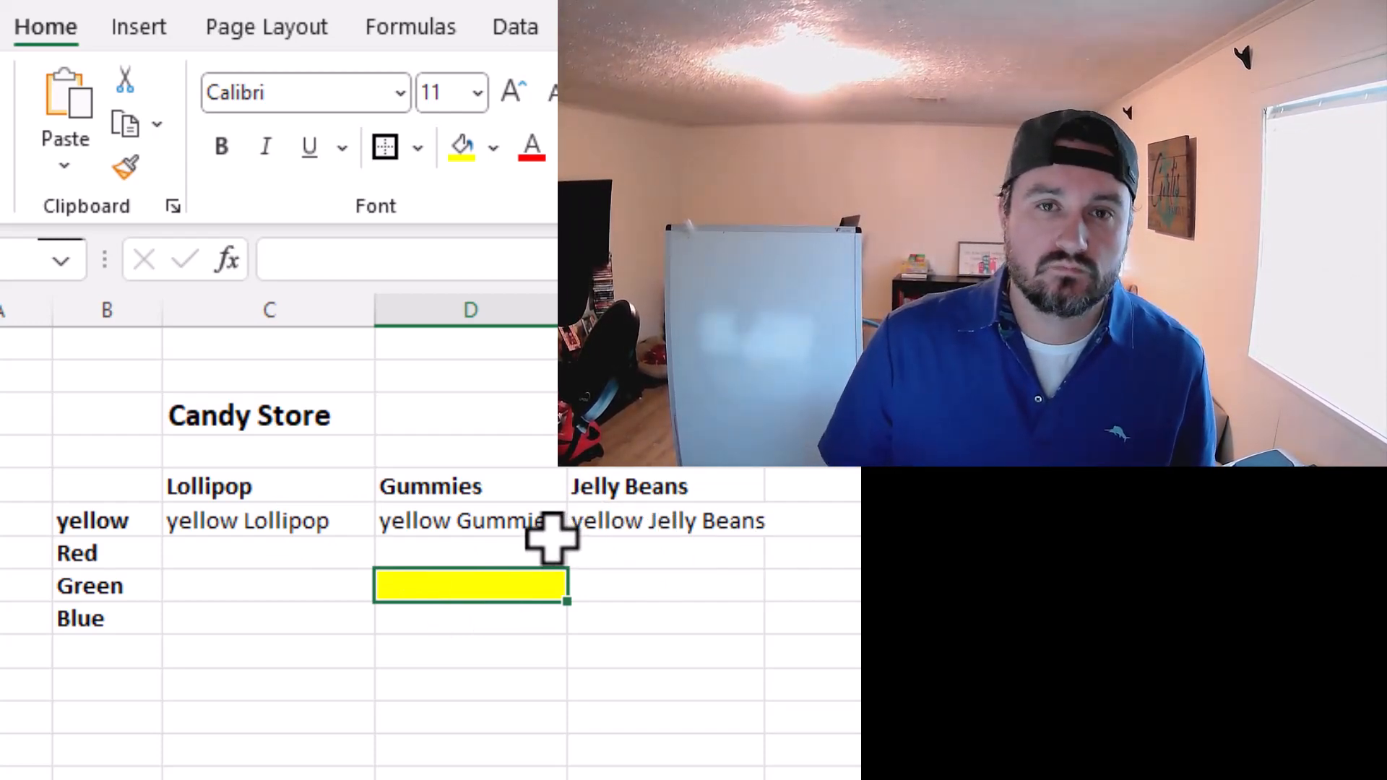
Copy the formulas in C6:E6 down through row 9 to complete the Red, Green and Blue rows
left_click_drag(332, 521, 633, 528)
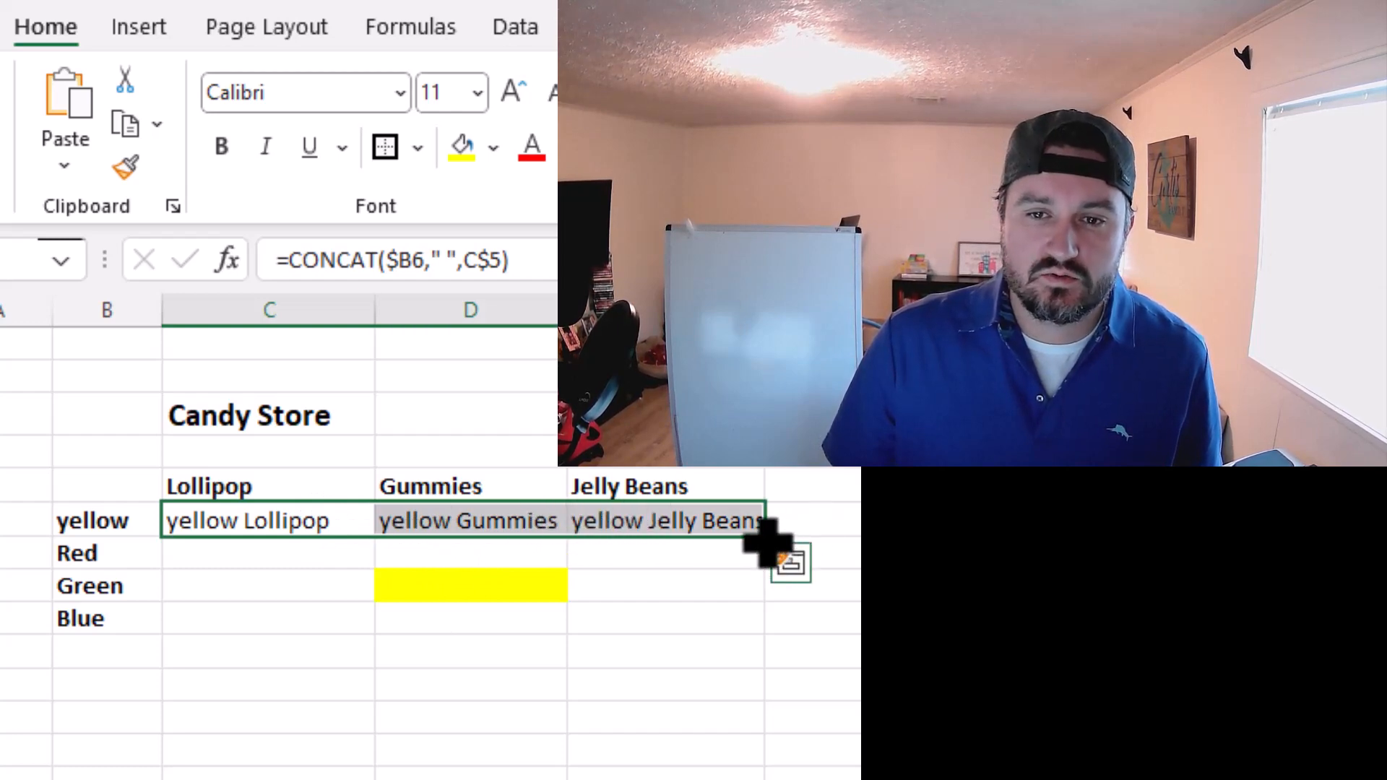
left_click_drag(768, 540, 750, 630)
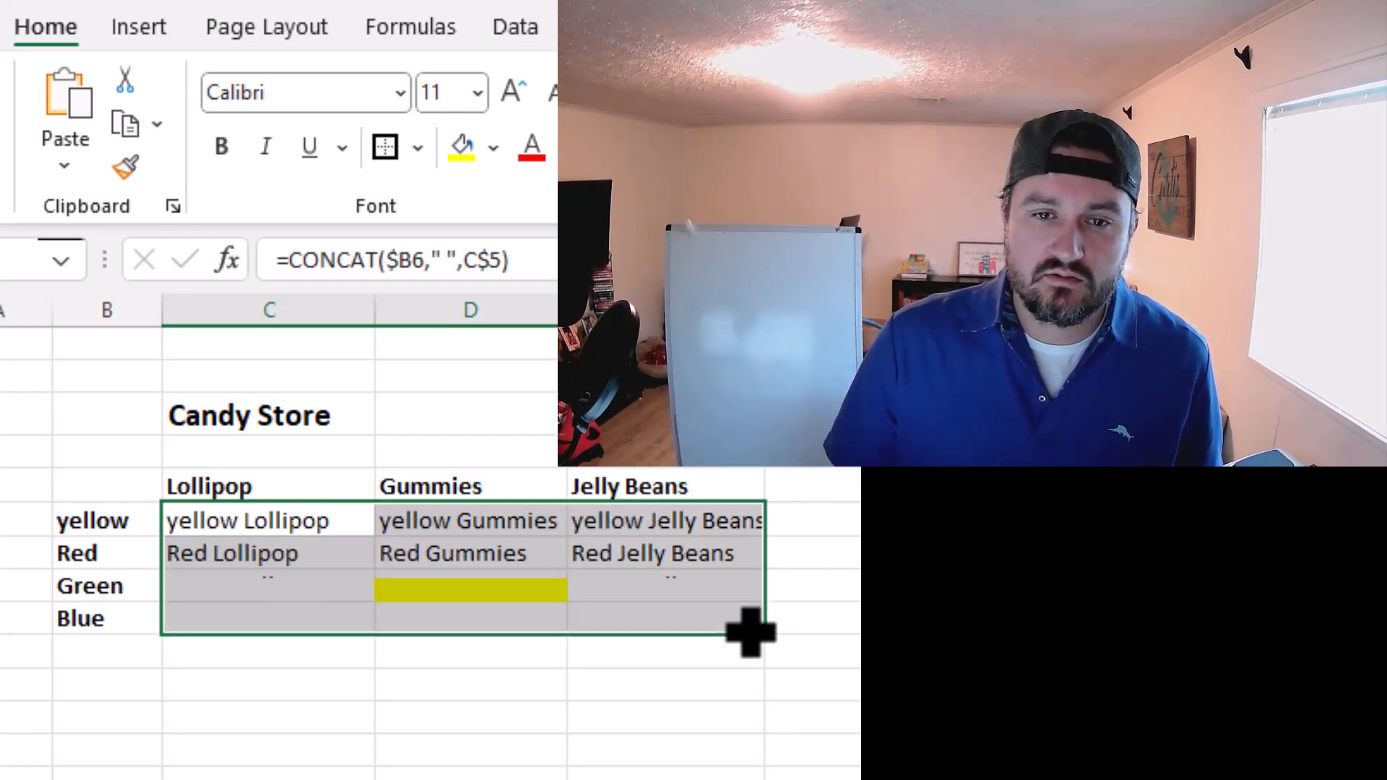